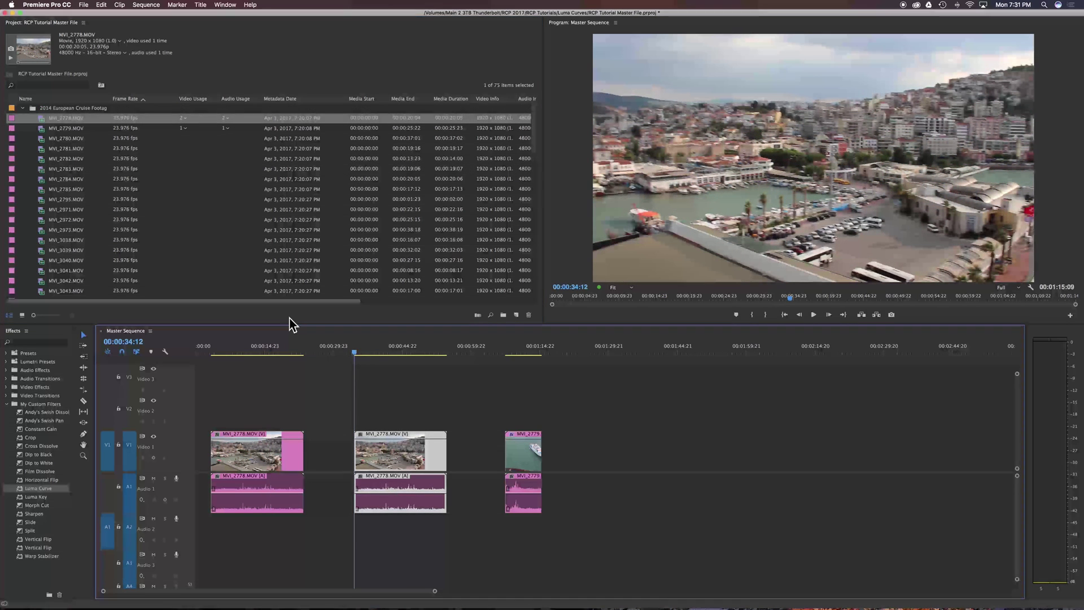
- Deselect the new clip and turn on Show Duplicate Frame Markers in the timeline display options
click(395, 421)
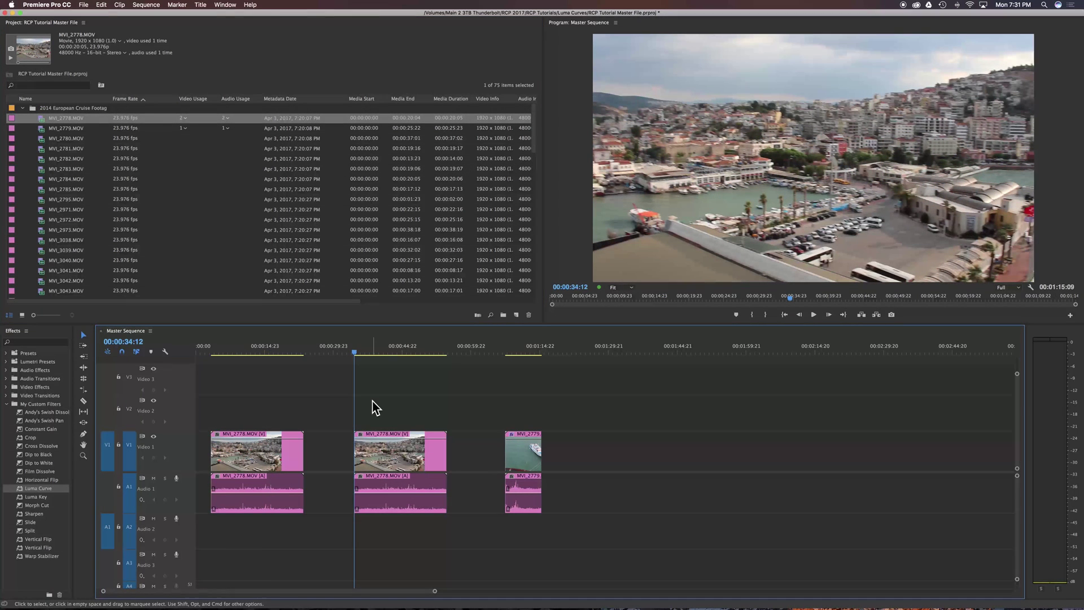
click(165, 352)
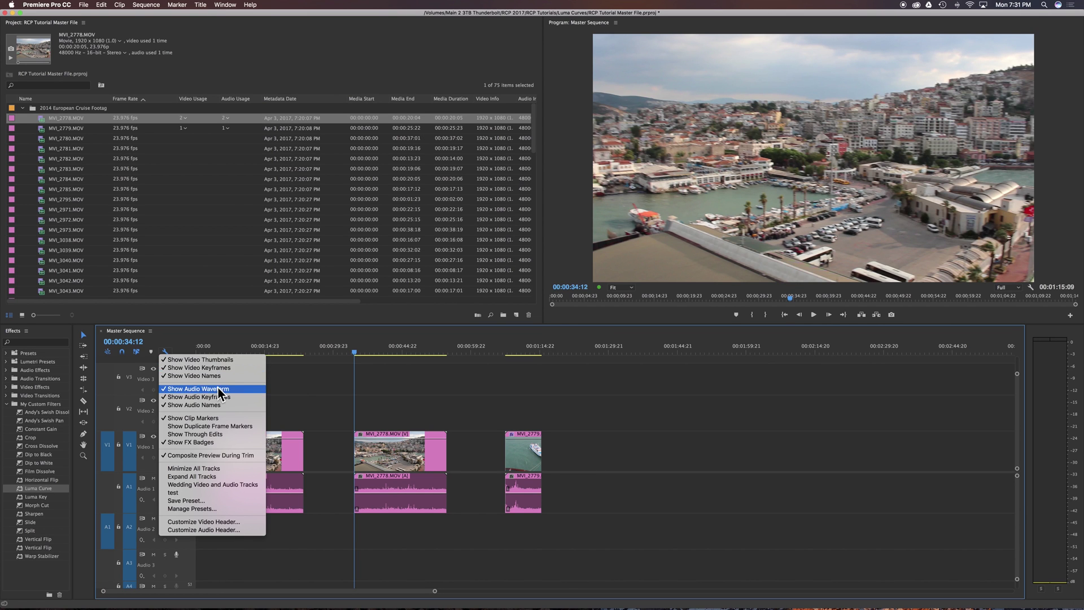
click(210, 427)
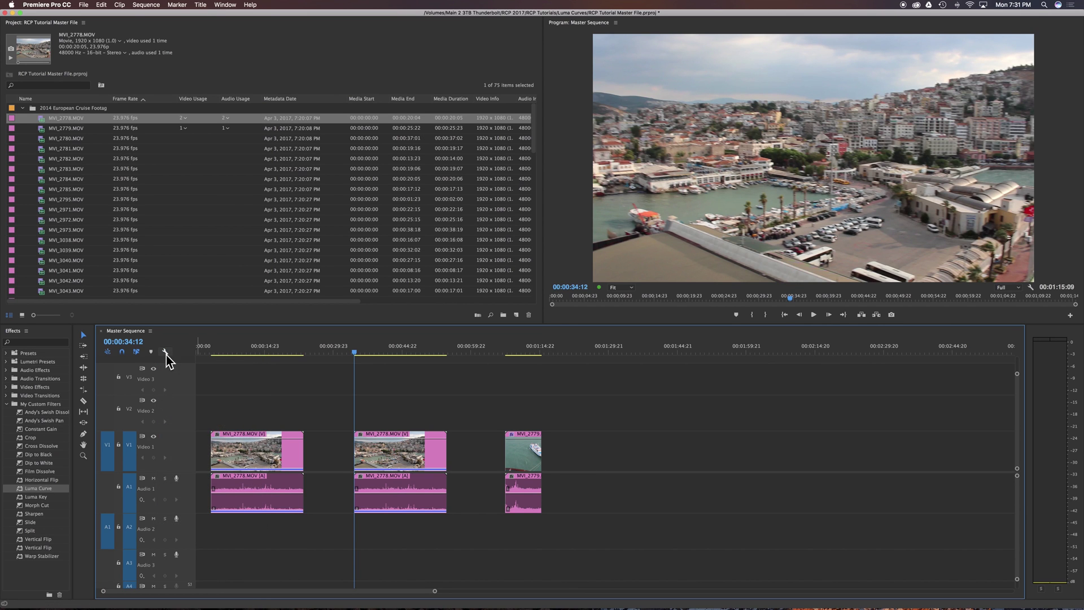
- Delete the middle MVI_2778 copy from the Master Sequence
click(165, 353)
click(220, 427)
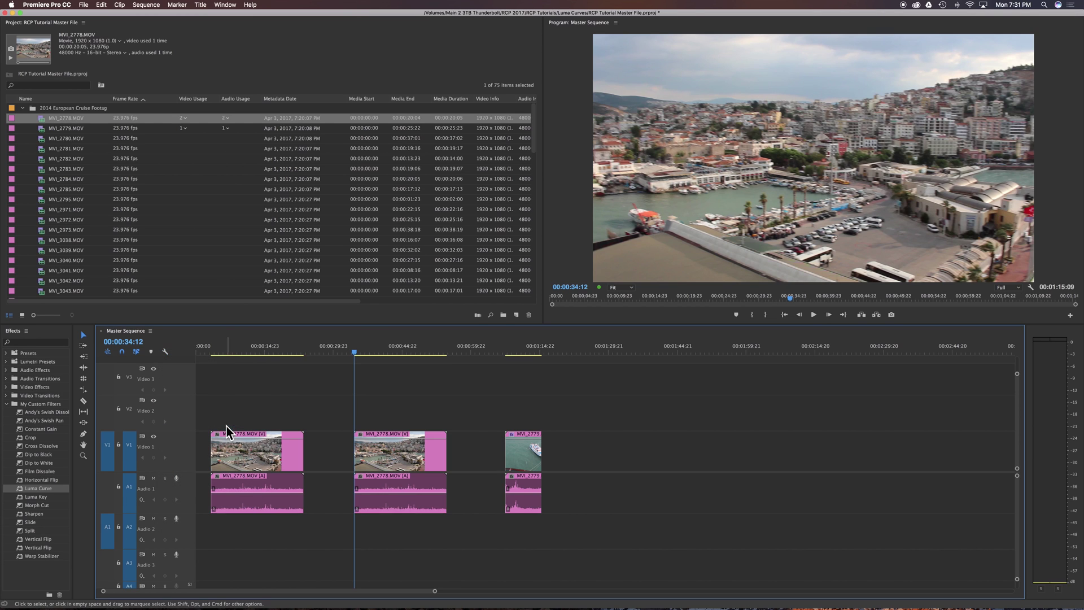
key(Delete)
click(165, 352)
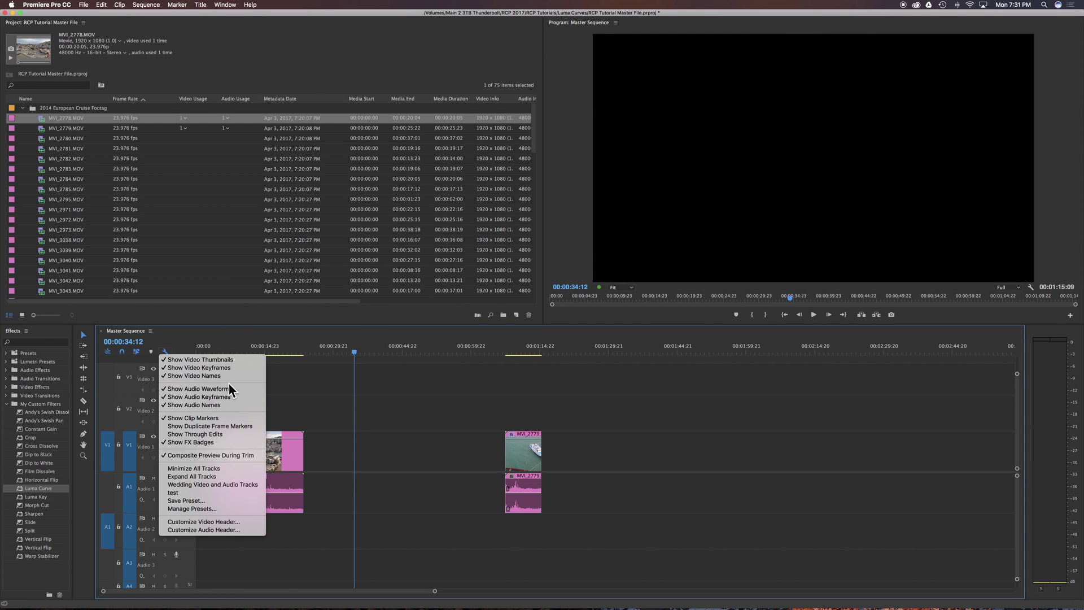
- Place another MVI_2778 copy in the sequence gap with its audio moved up to track A1
click(220, 427)
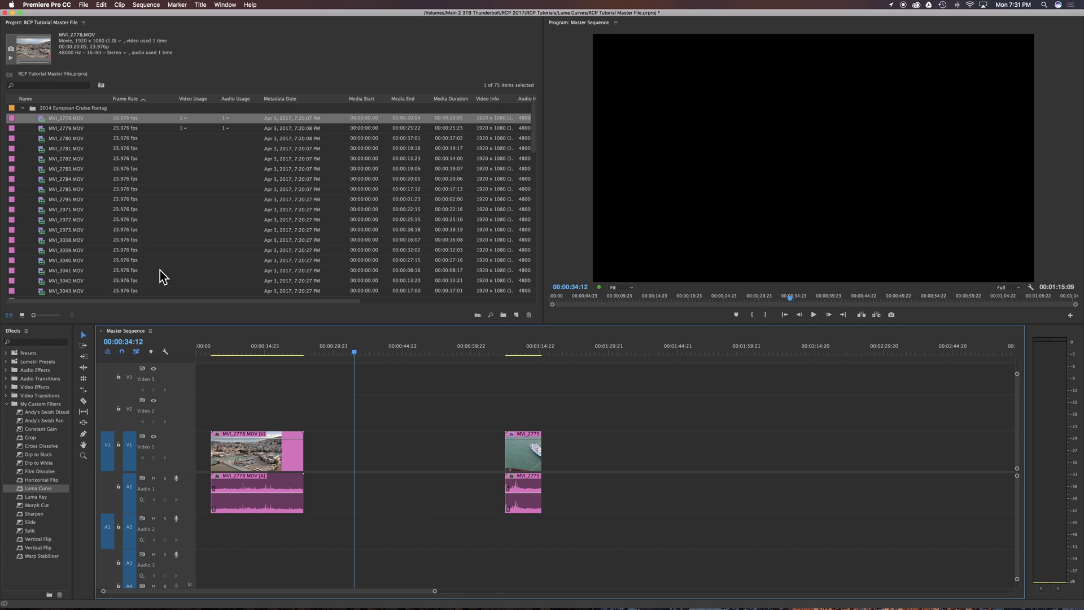
click(45, 128)
click(45, 118)
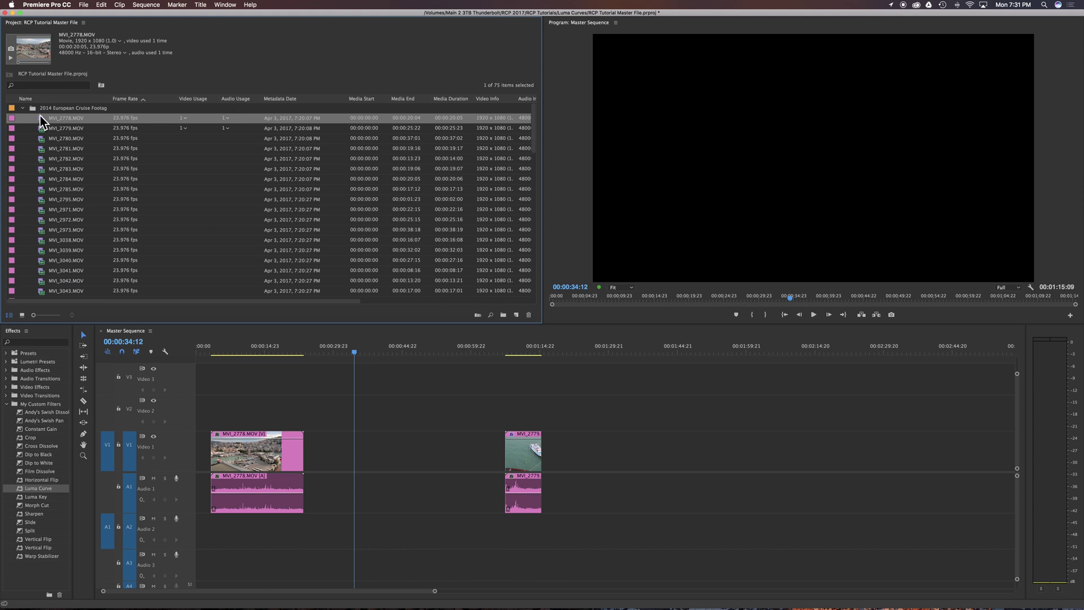
drag(45, 119, 371, 460)
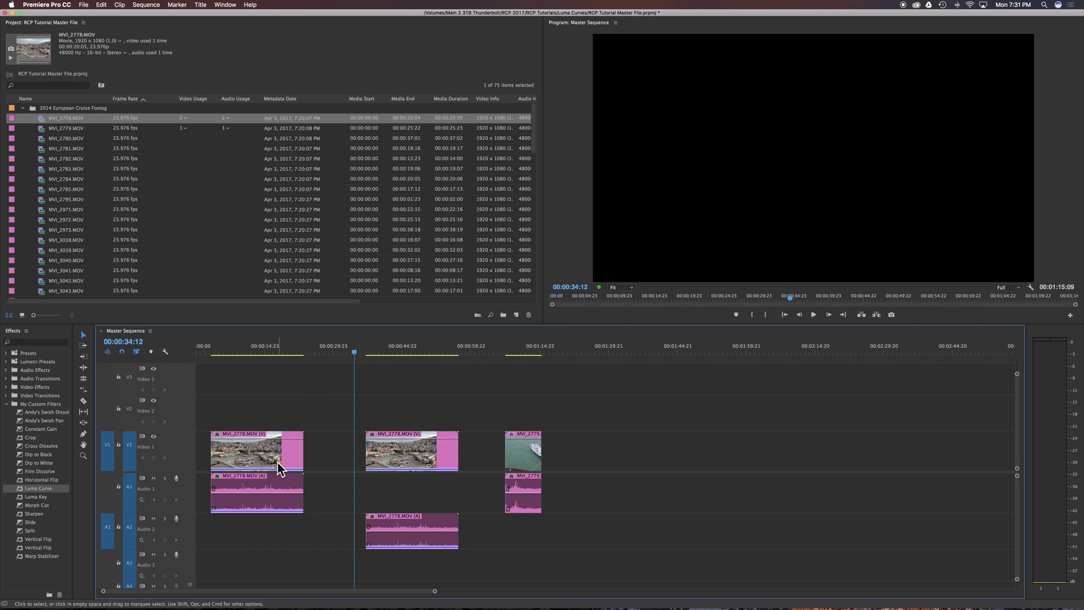
drag(388, 526, 393, 489)
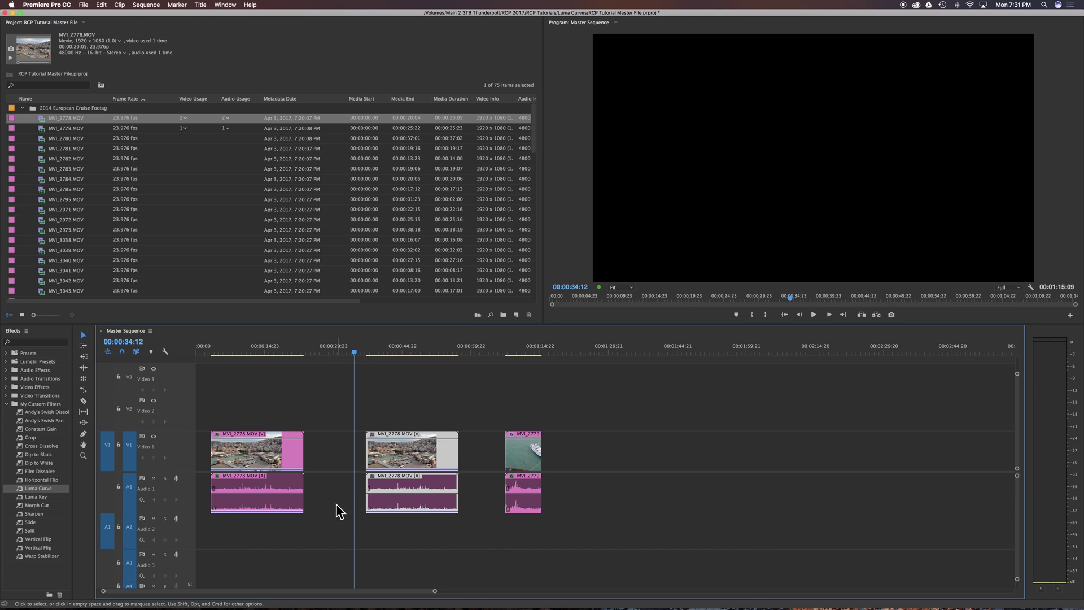
- Toggle the through-edit and FX badge displays, then drop a short MVI_2779 copy onto the timeline
click(166, 352)
click(204, 434)
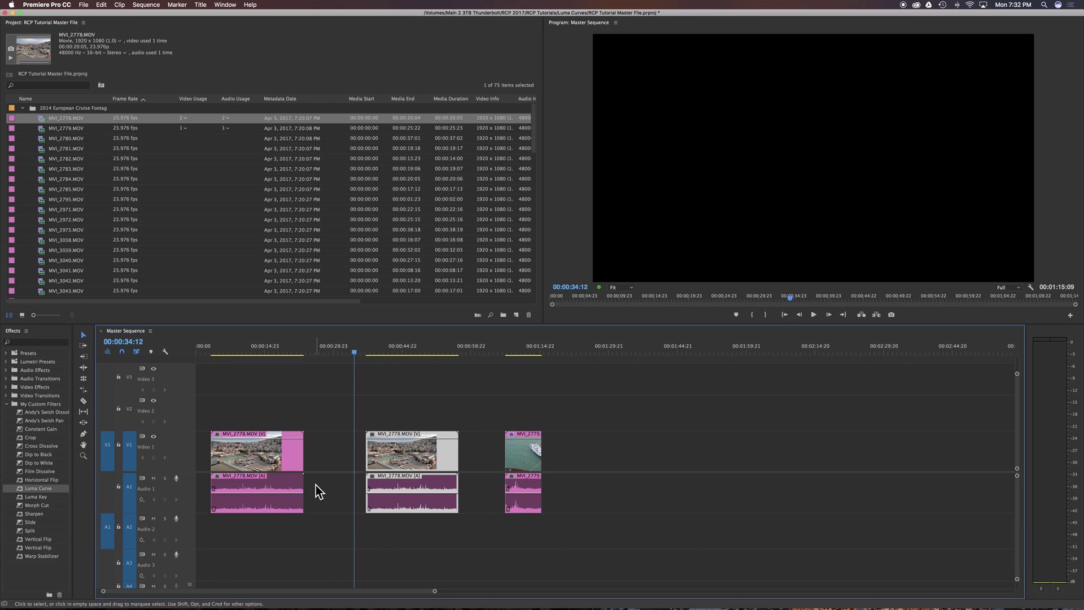
click(166, 351)
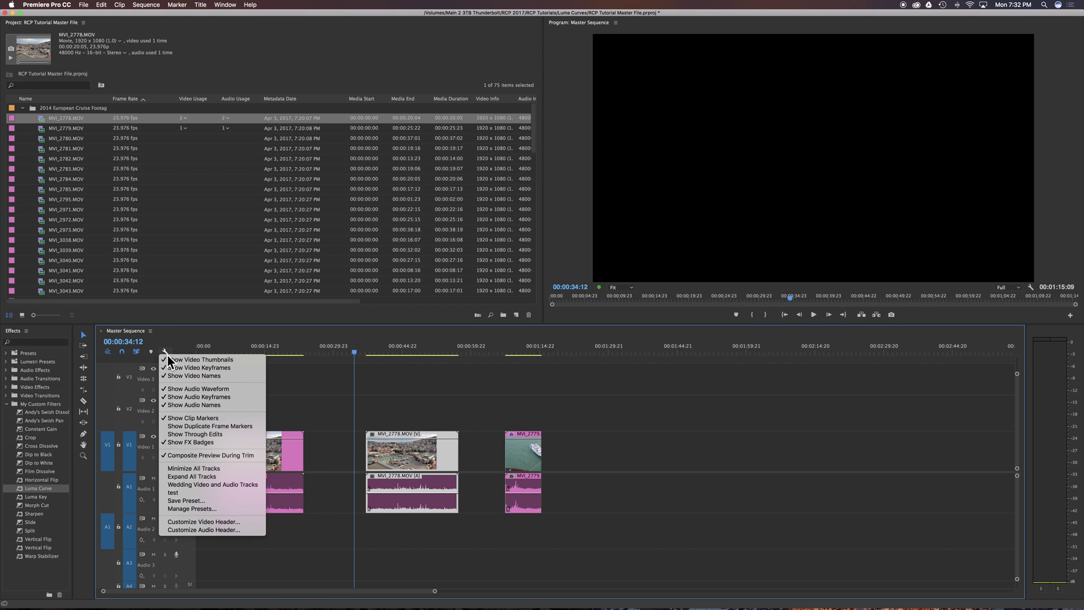
click(281, 503)
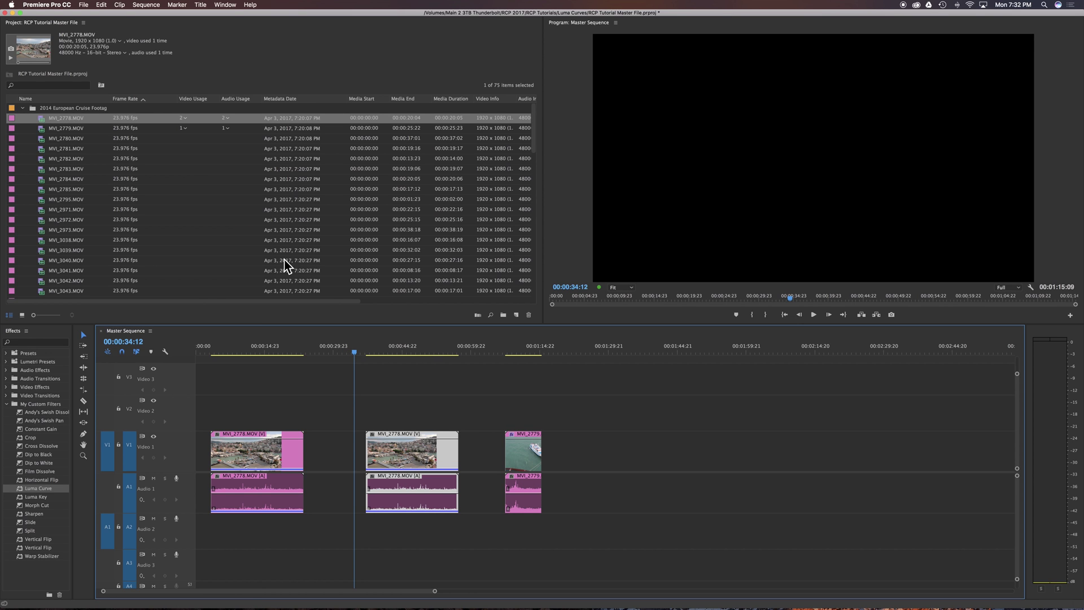
drag(46, 129, 571, 480)
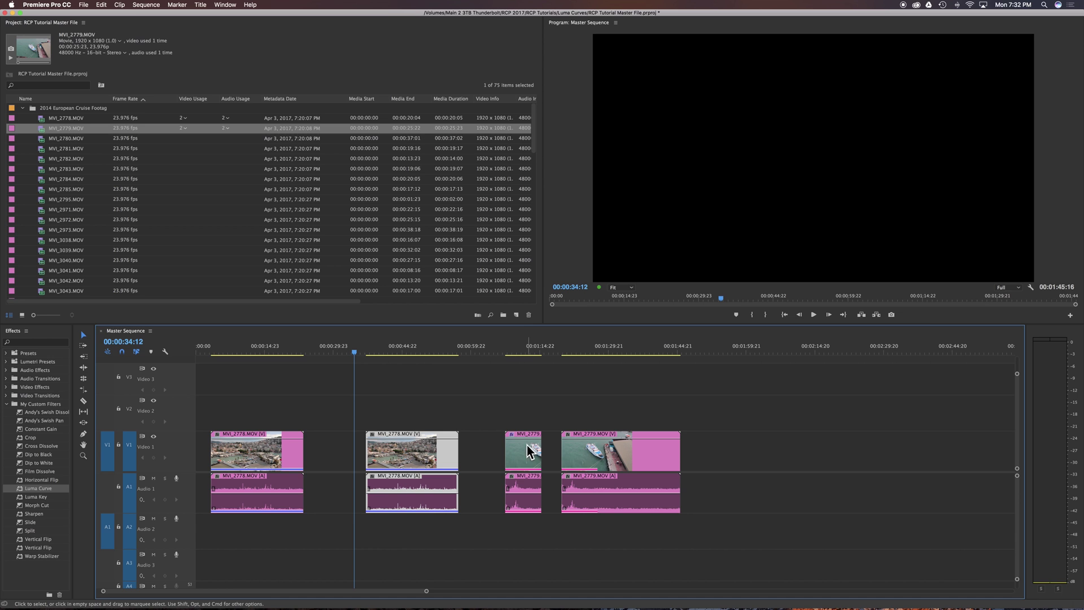
- Move the playhead to 00:01:26:21 and delete the second MVI_2779 copy under it
click(526, 347)
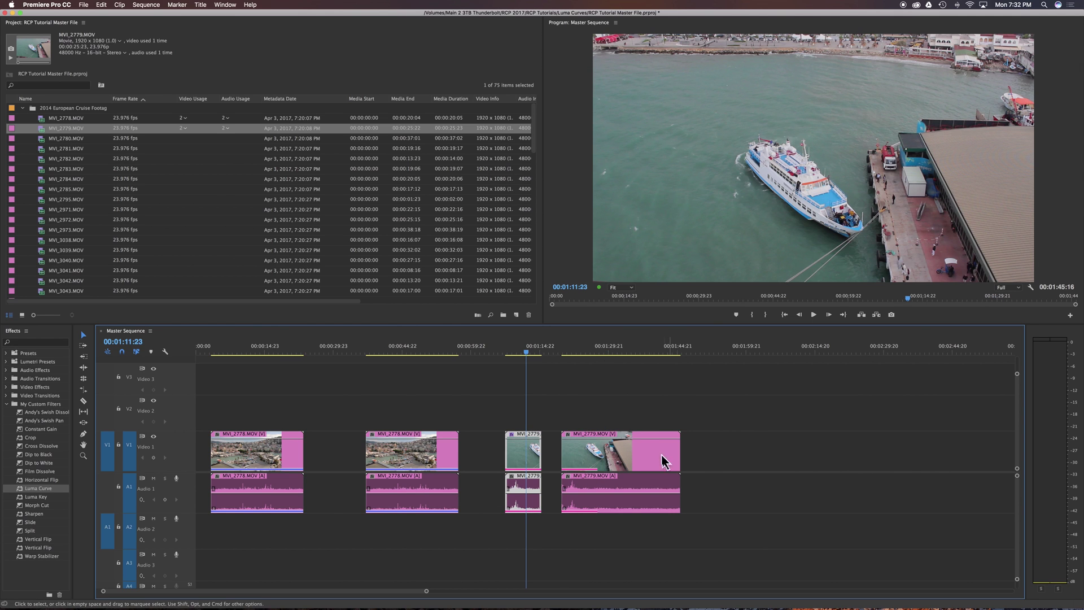
drag(612, 351, 594, 351)
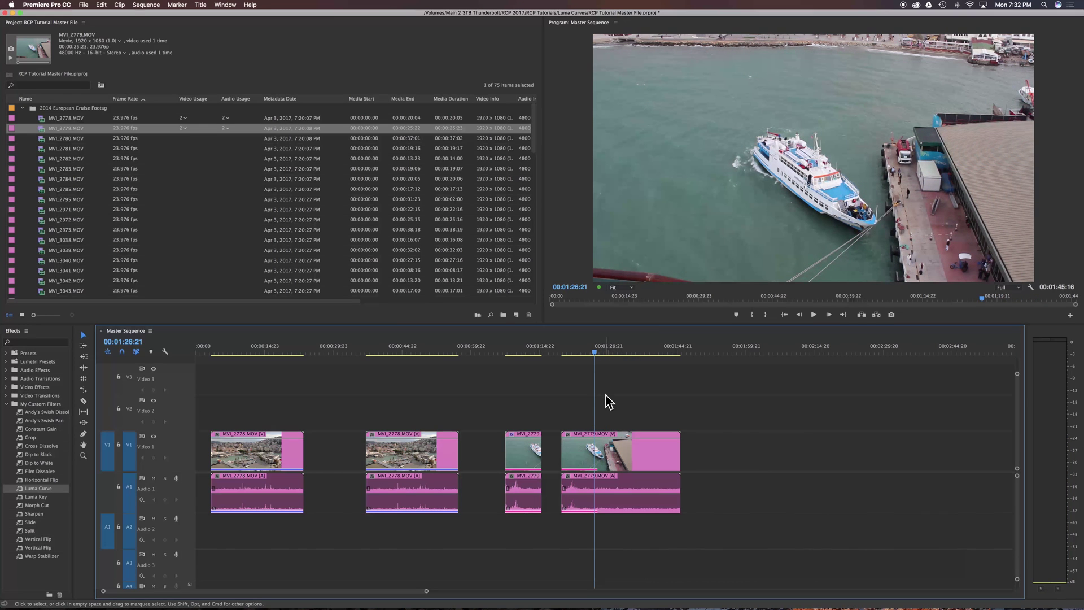
click(593, 450)
key(Delete)
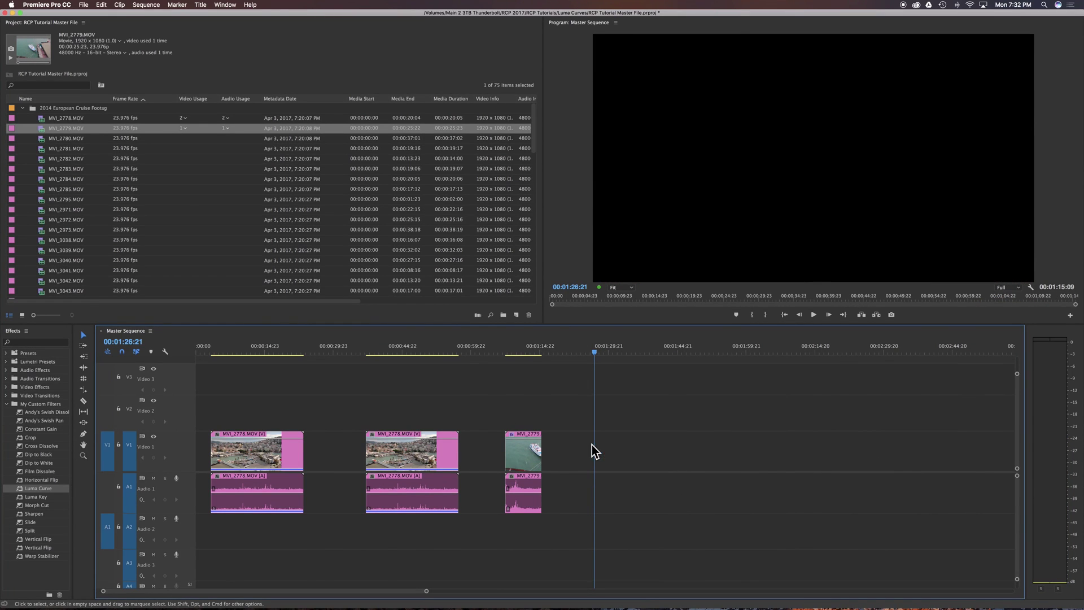
- Remove the second MVI_2778 copy, re-place MVI_2778 in the V1 gap, and add a second MVI_2779
click(429, 476)
key(Delete)
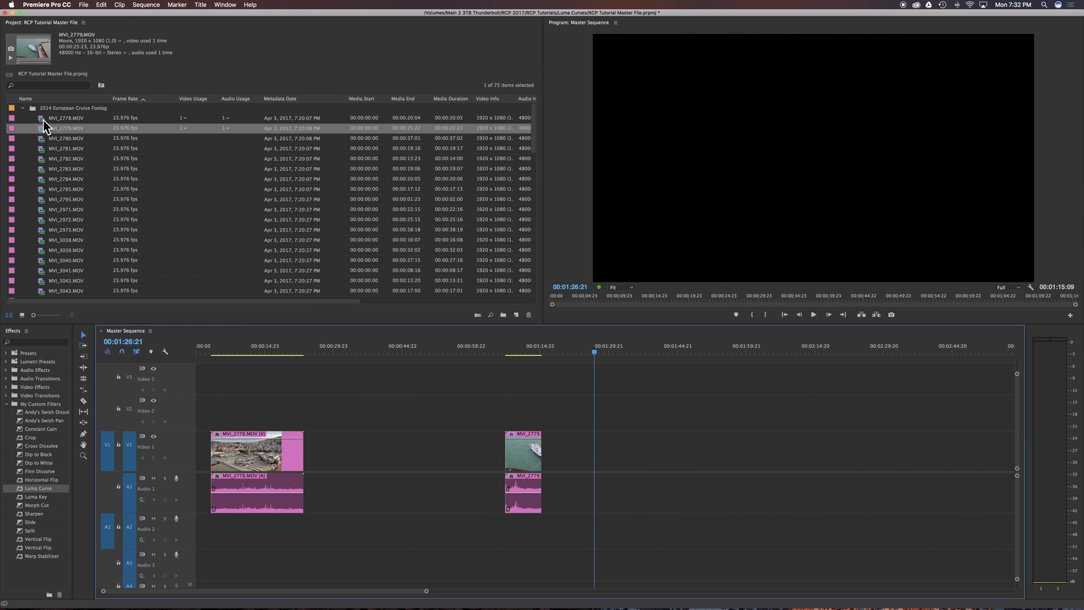
drag(44, 119, 355, 486)
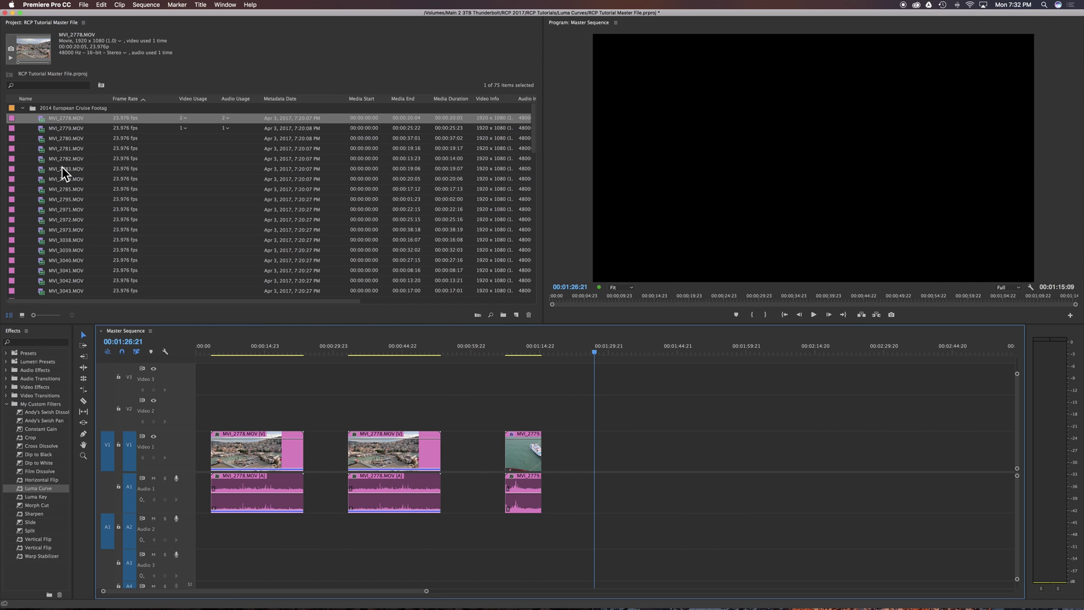
drag(59, 128, 584, 459)
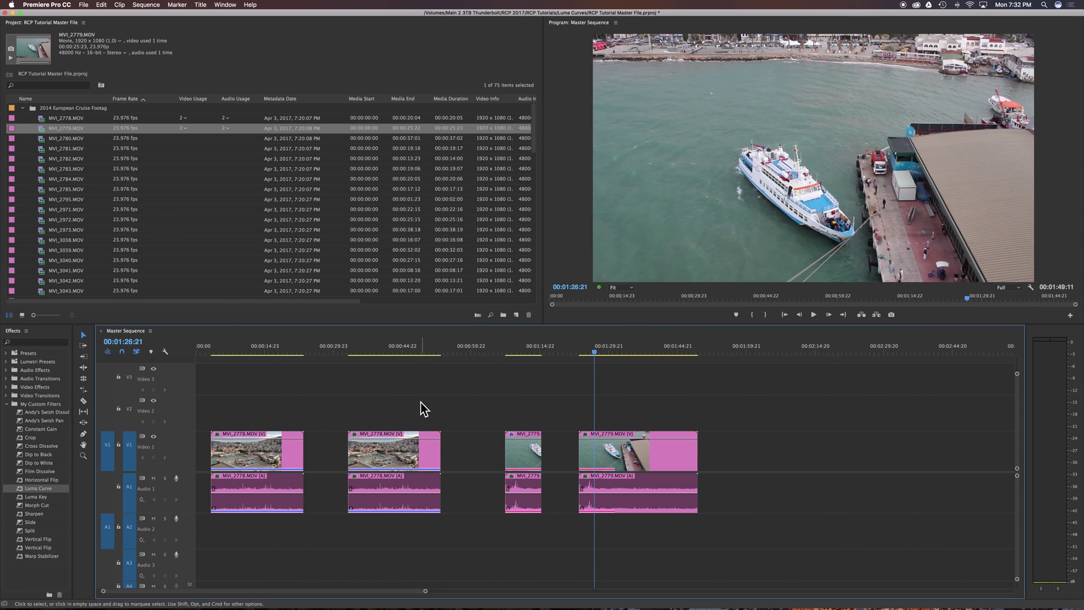
- Add two MVI_2780.MOV clips at the end of the Master Sequence
click(52, 138)
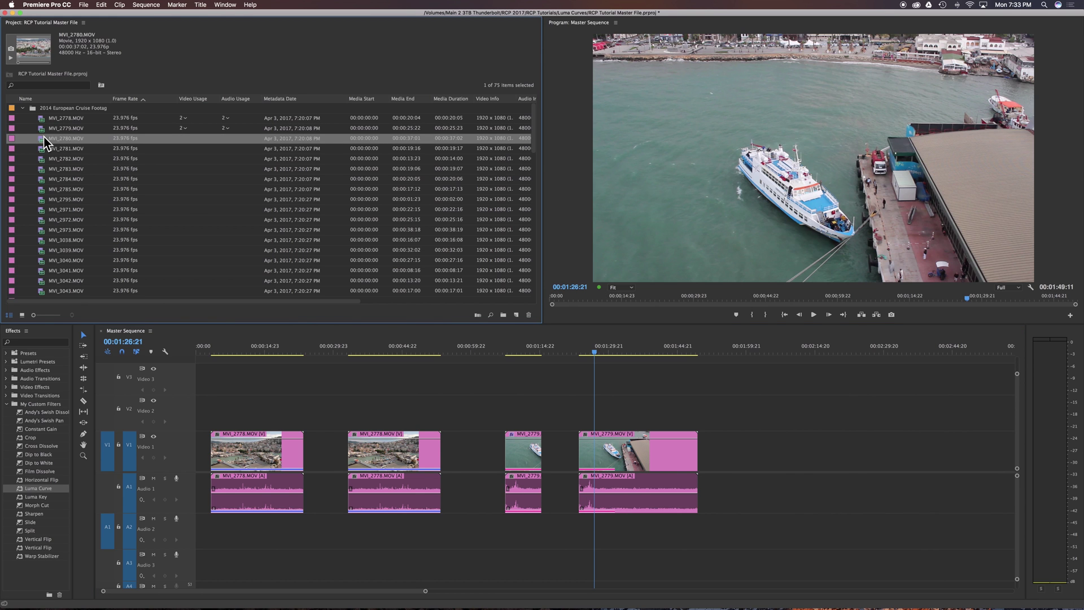
drag(46, 142, 764, 476)
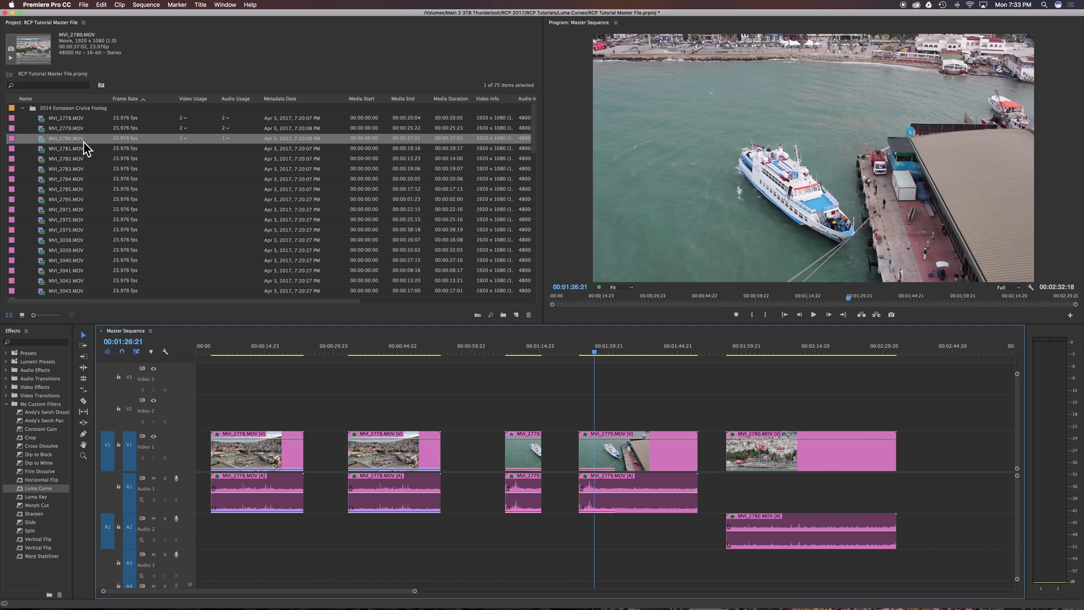
drag(84, 143, 913, 474)
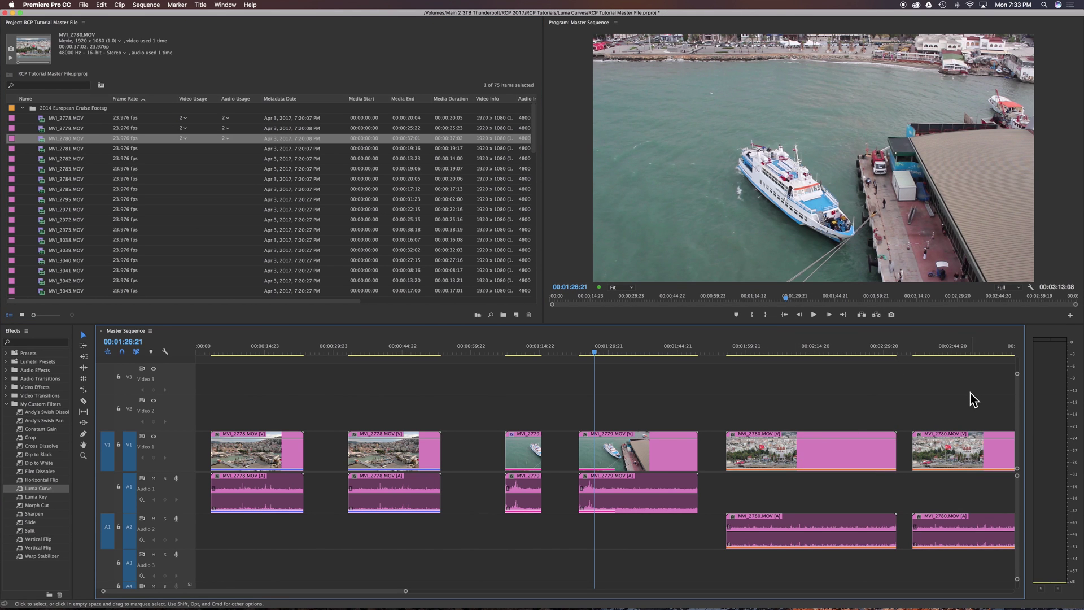
- Delete the extra MVI_2780, the longer MVI_2779 and the second MVI_2778 clips
click(957, 452)
key(Delete)
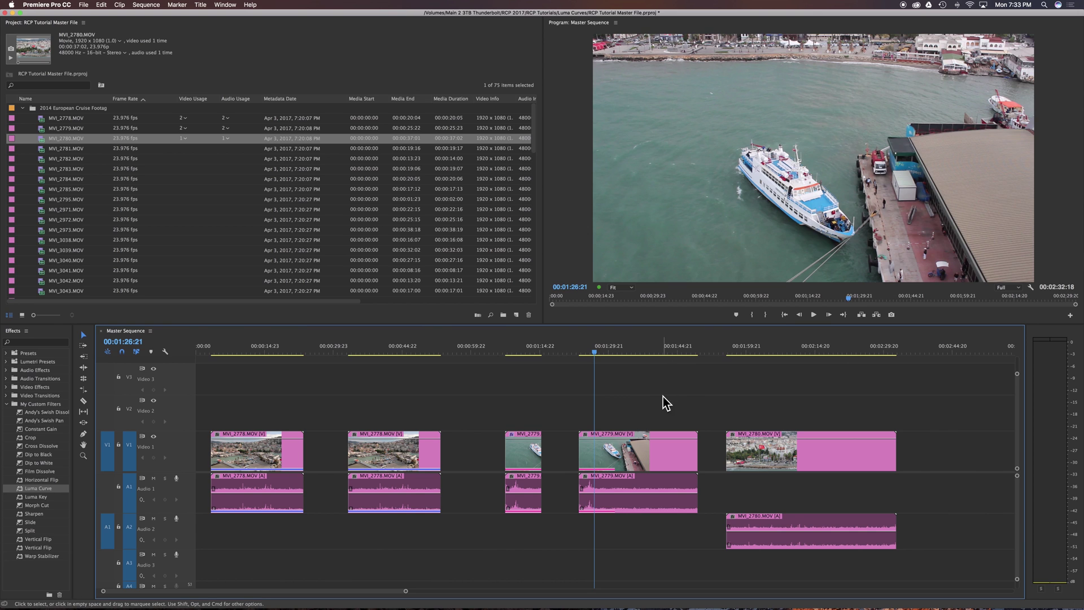
drag(663, 401, 637, 473)
key(Delete)
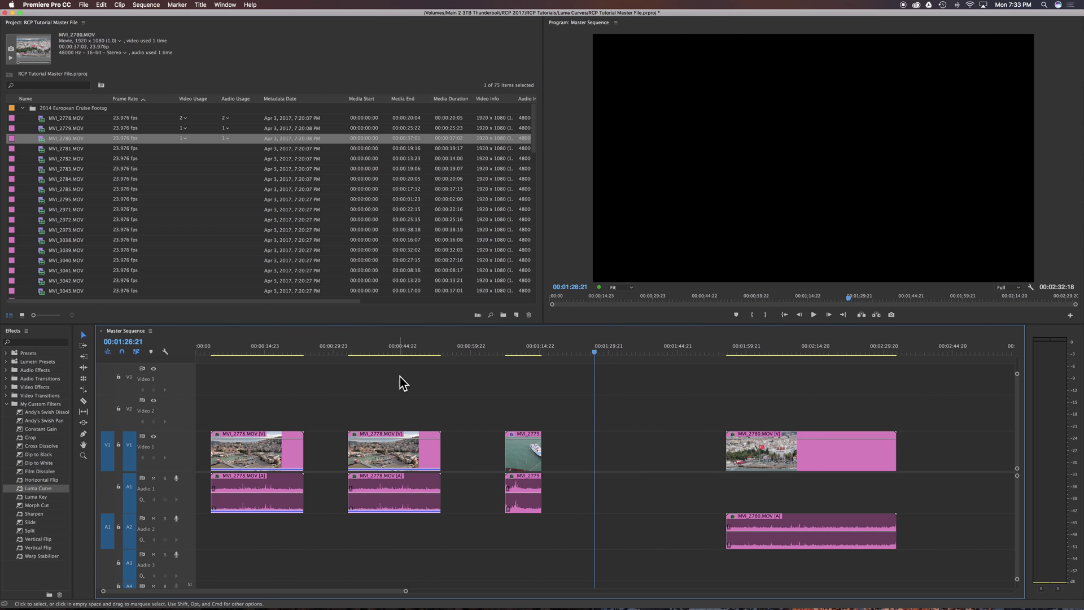
drag(399, 377, 346, 542)
key(Delete)
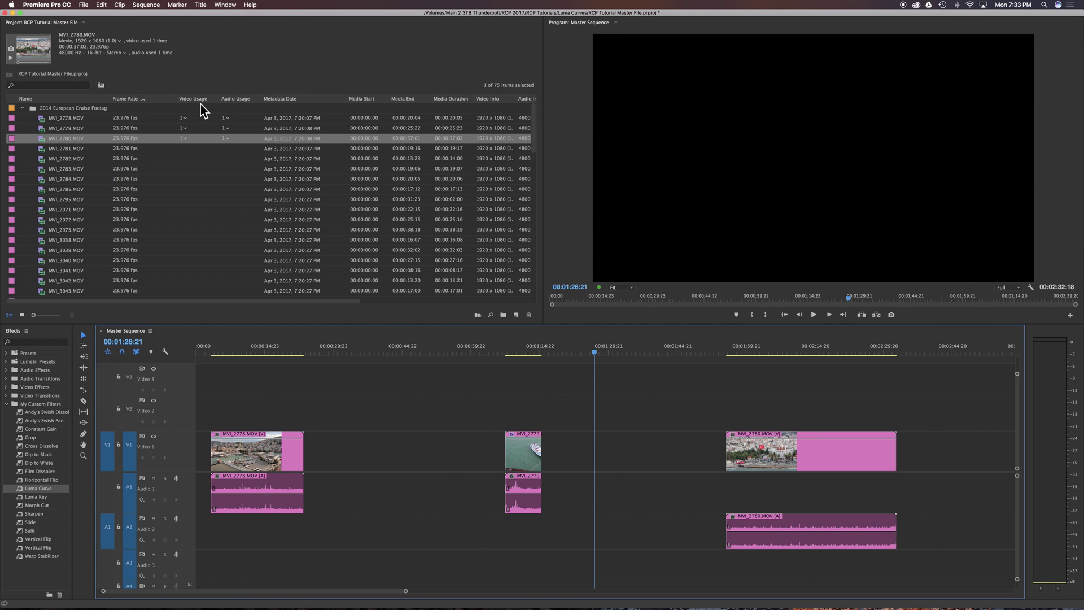
- Bring up the context menu of the Video Usage column header in the project list
click(242, 84)
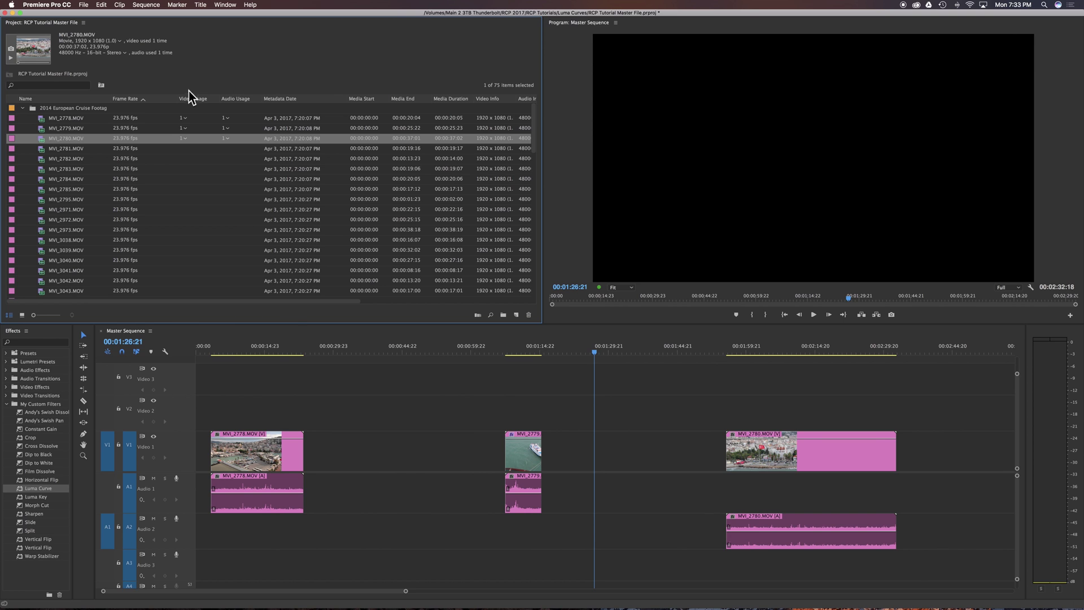
right_click(174, 97)
- In Metadata Display, expand Premiere Pro Project Metadata, toggle the Video Usage column, and confirm with OK
click(195, 110)
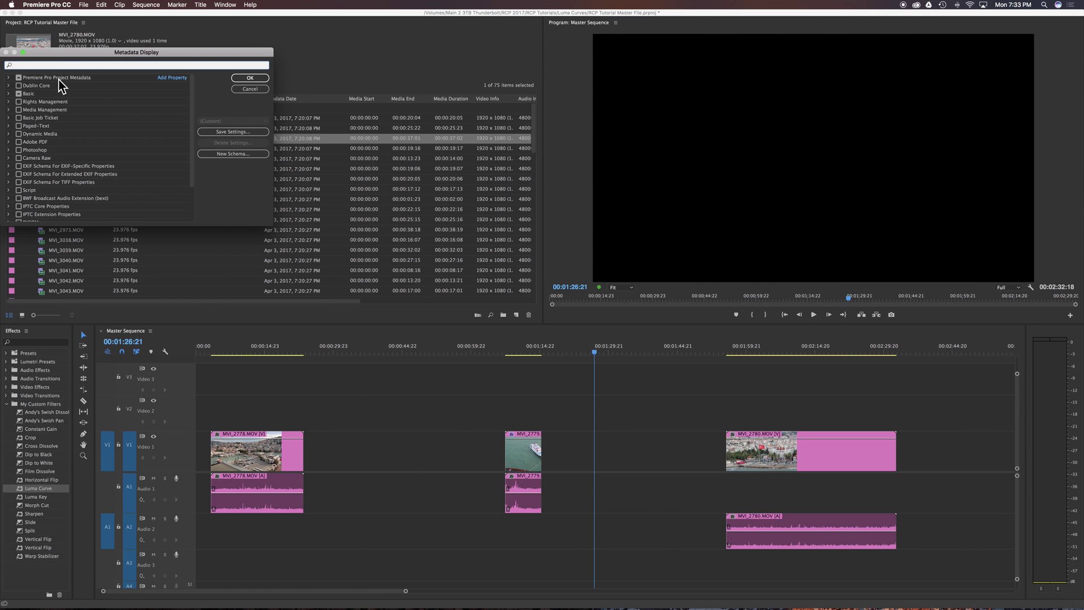
click(8, 78)
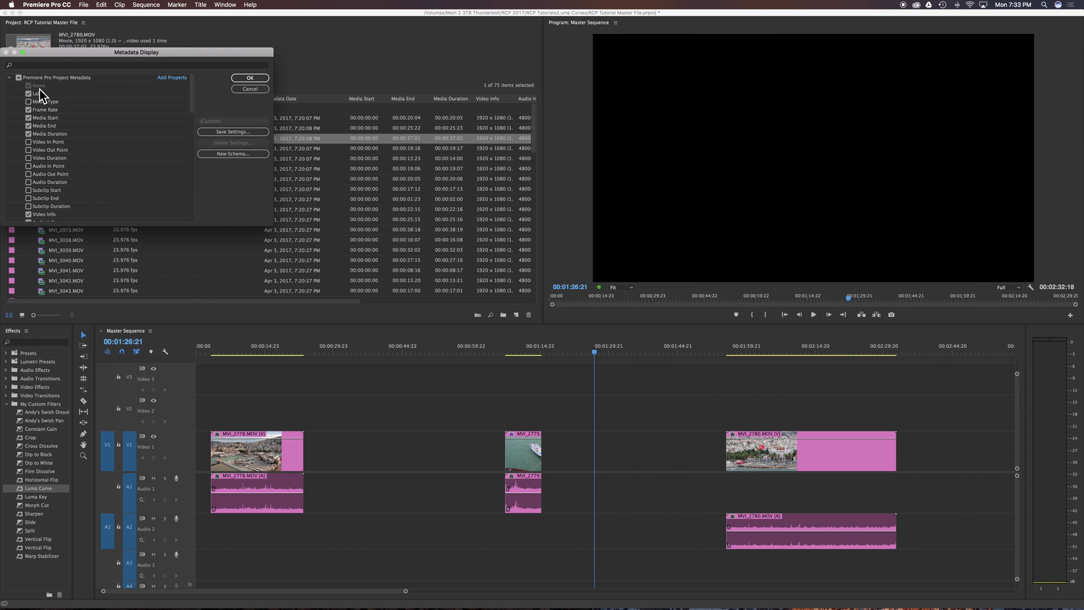
scroll(56, 114, down, 10)
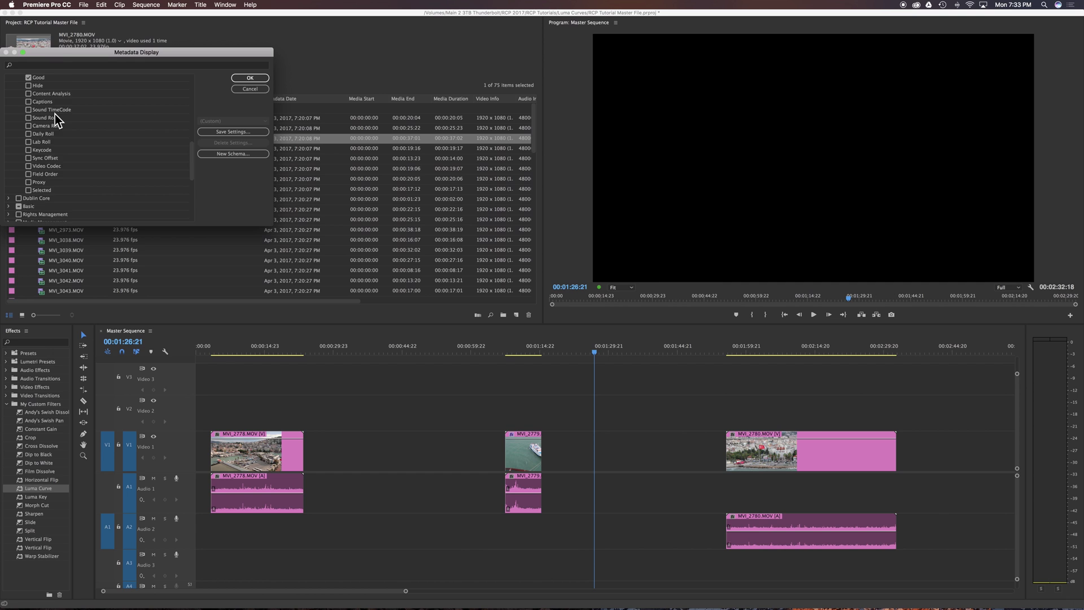
scroll(55, 114, up, 5)
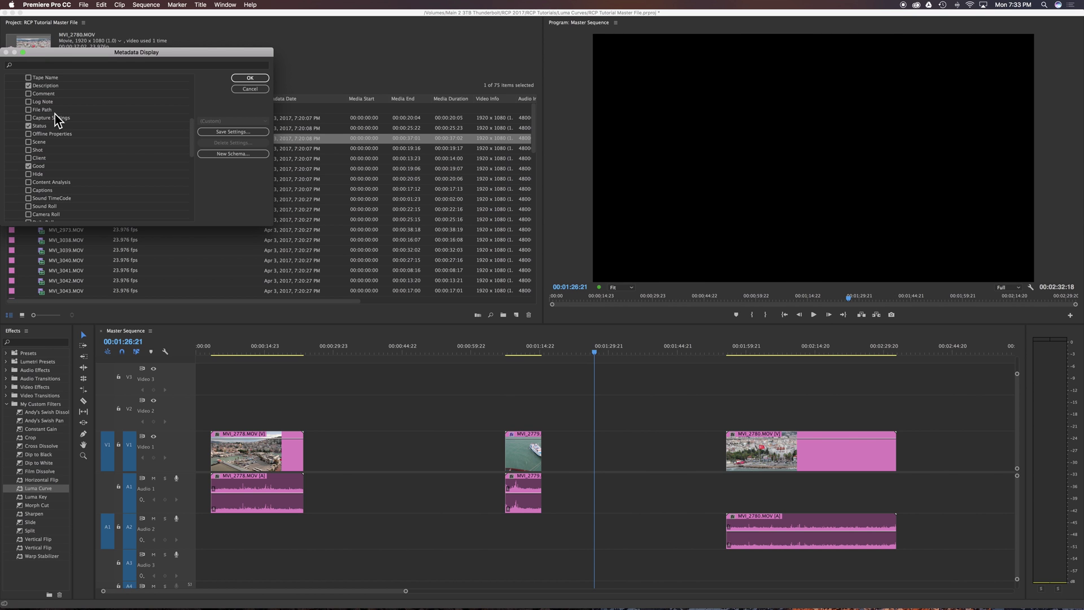
scroll(55, 119, up, 2)
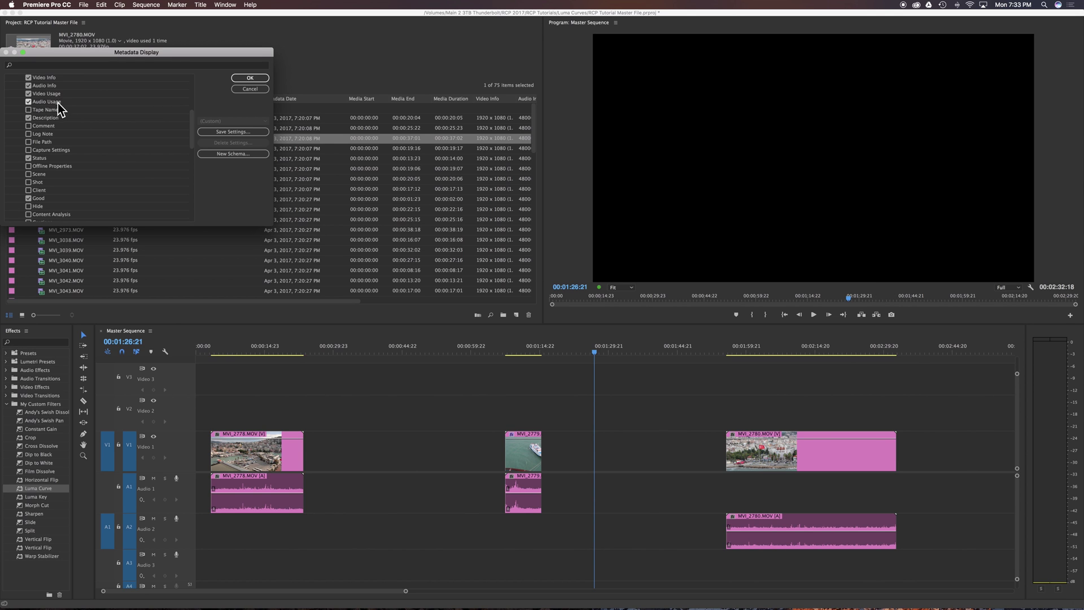
click(28, 94)
click(240, 77)
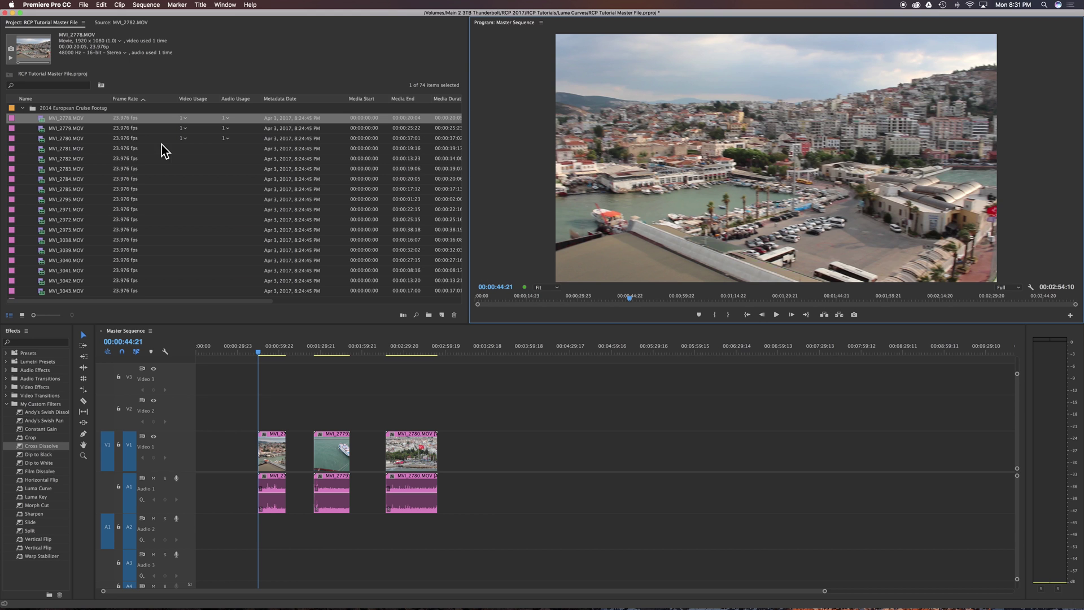
- Append two MVI_2778, three MVI_2779 and two MVI_2780 copies, making Video Usage read 3, 4 and 3
drag(52, 120, 496, 458)
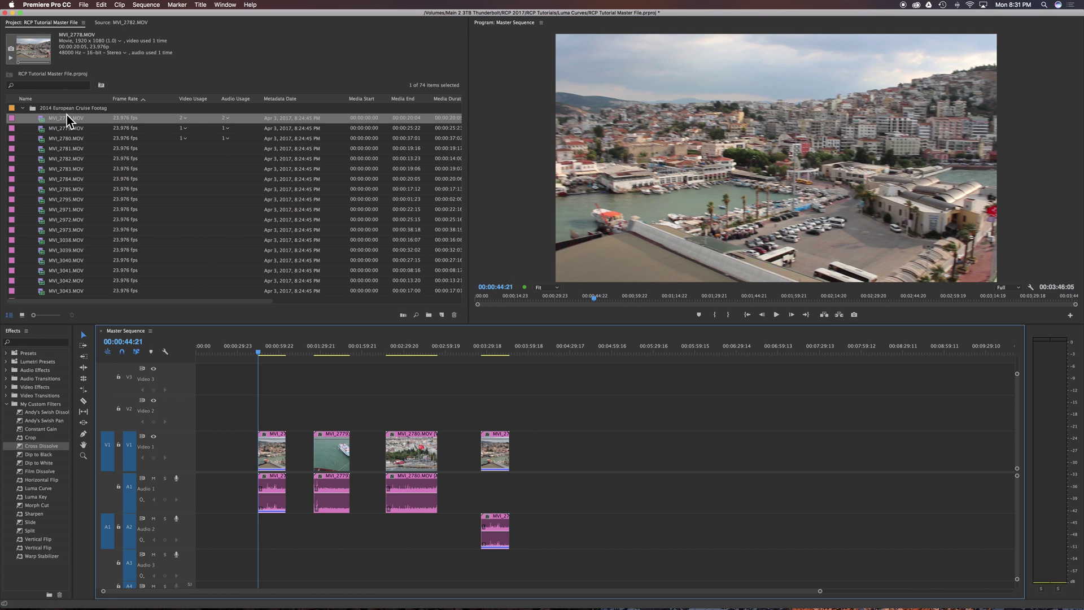
drag(69, 118, 520, 461)
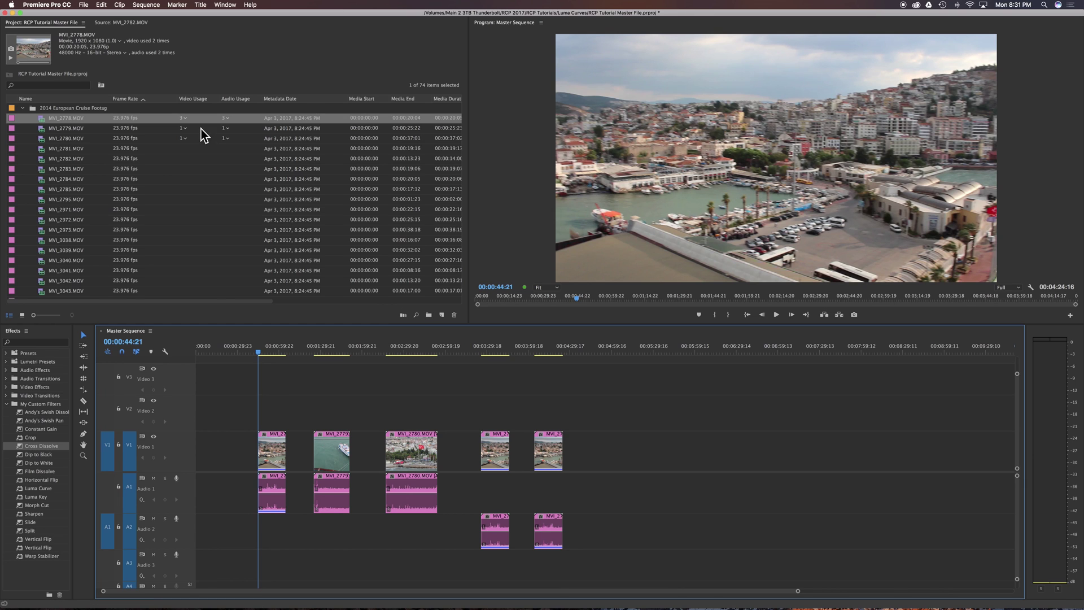
drag(63, 132, 626, 455)
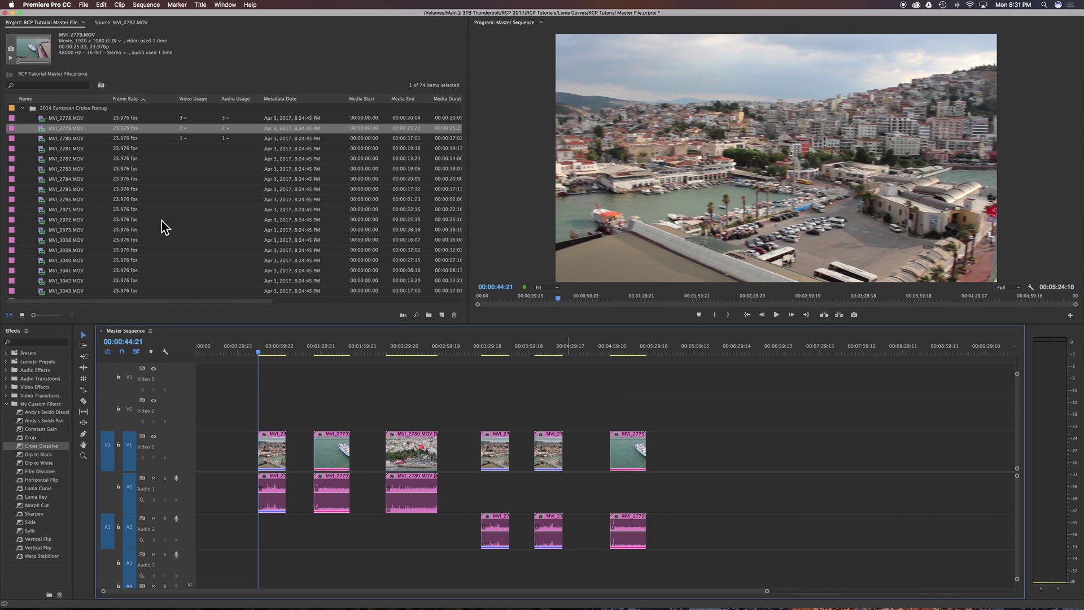
drag(75, 130, 689, 463)
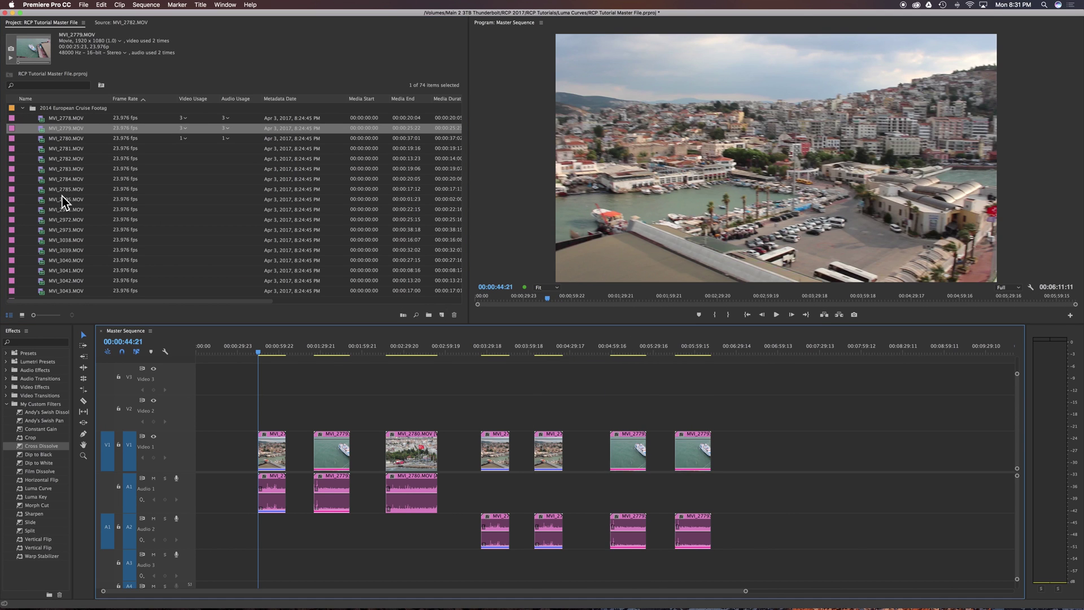
drag(67, 129, 752, 465)
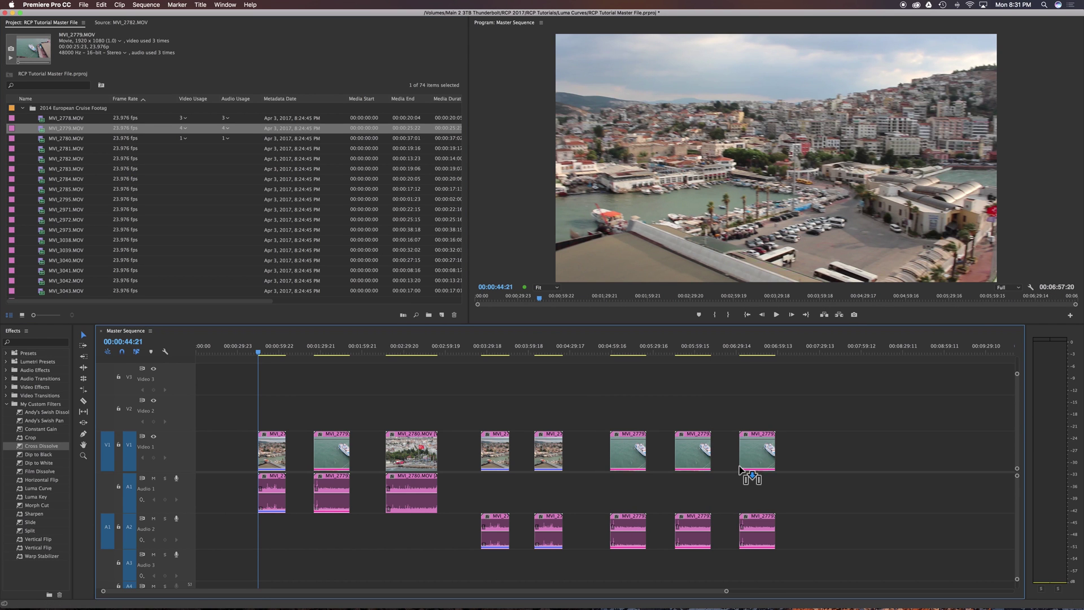
drag(59, 138, 841, 464)
drag(50, 138, 925, 463)
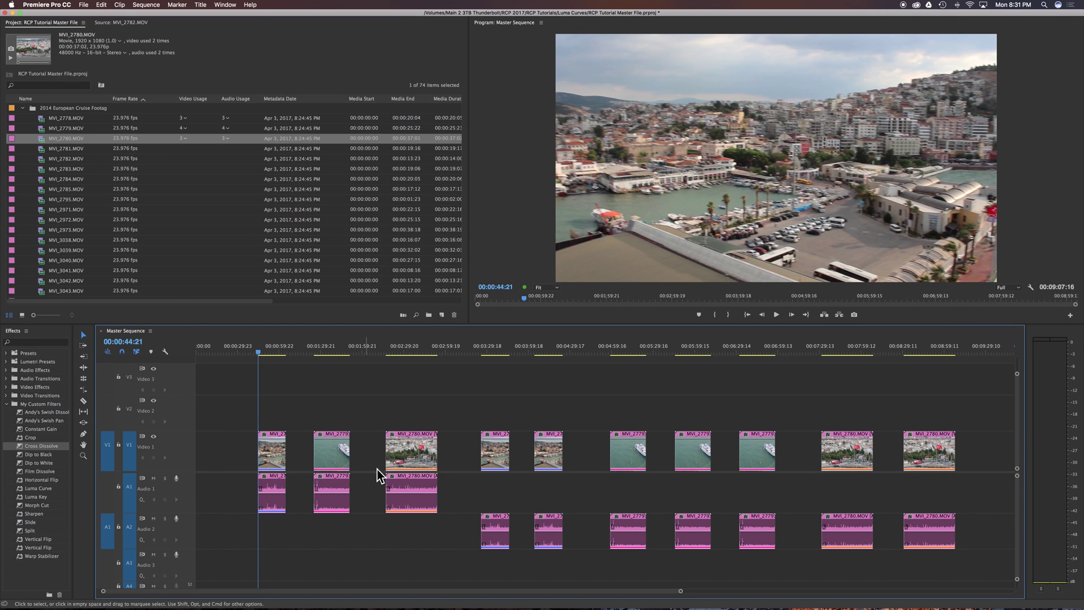